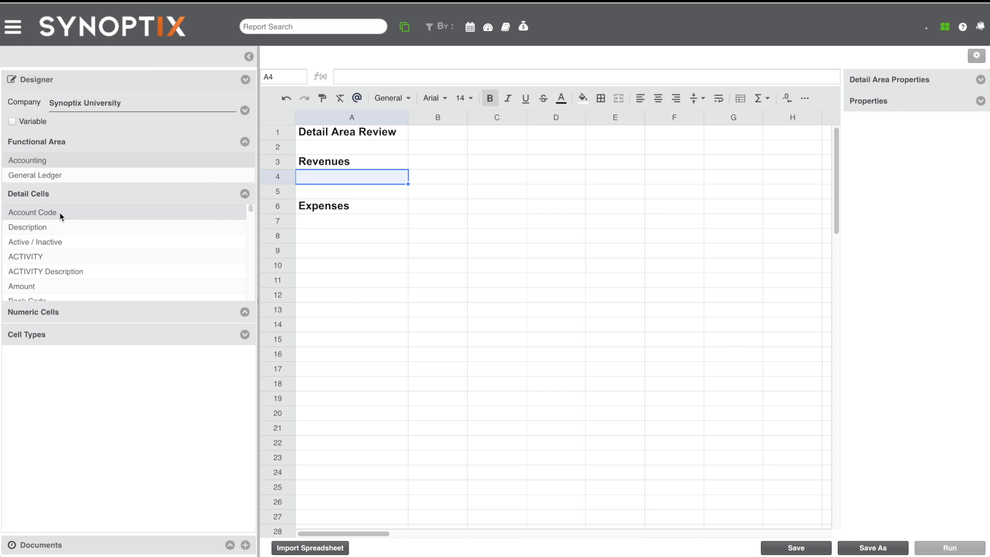
- Insert the Account Code detail cell in A4 and the Description detail cell in B4 under Revenues
drag(60, 212, 320, 175)
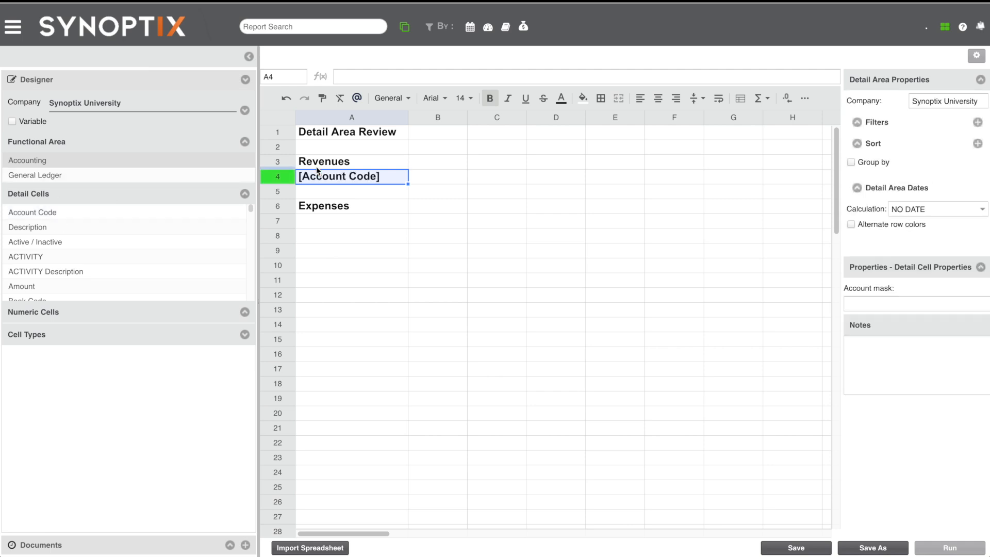
click(428, 175)
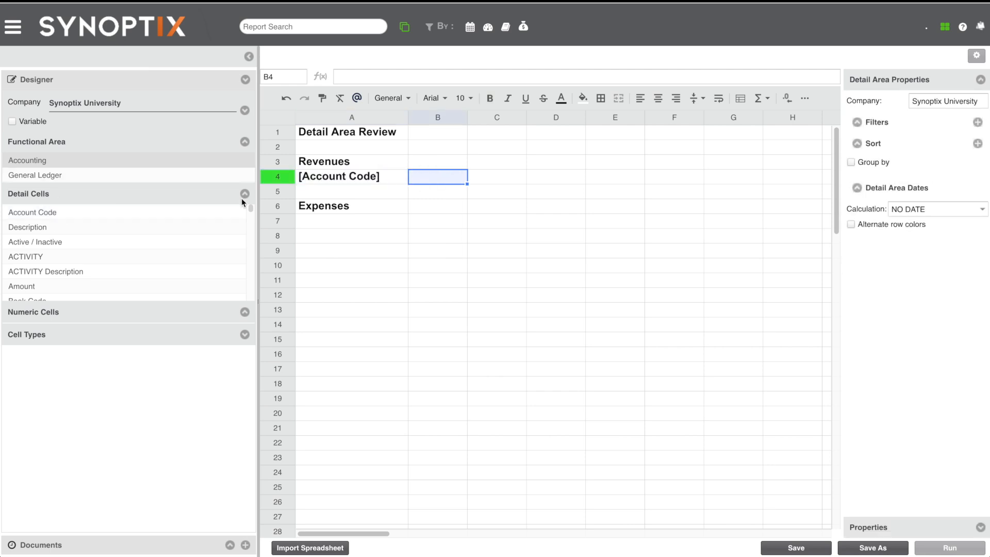
double_click(79, 228)
click(432, 190)
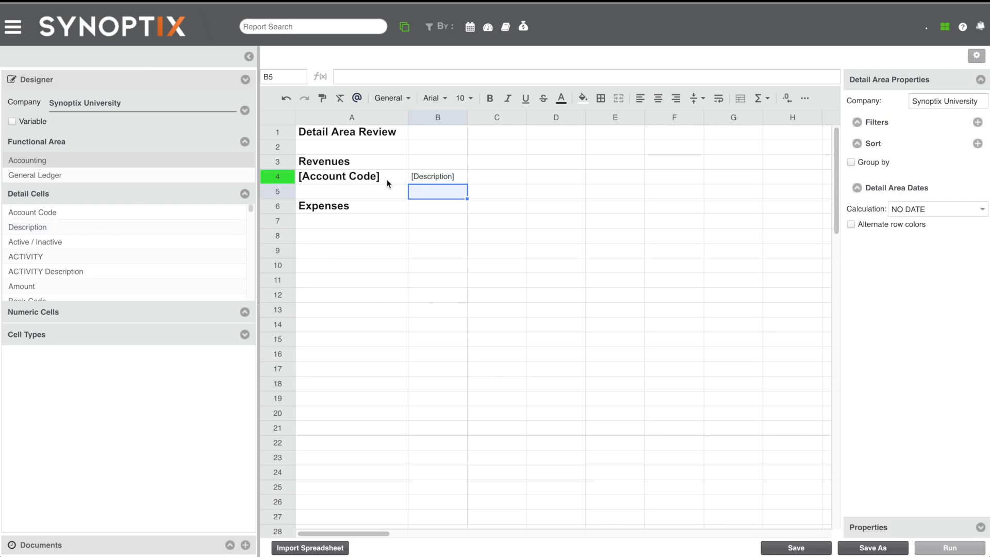
- Copy the formatting of A4 onto the Description cell B4 and widen column B to fit its text
click(420, 178)
click(388, 177)
click(322, 97)
click(426, 177)
click(391, 181)
drag(467, 117, 486, 119)
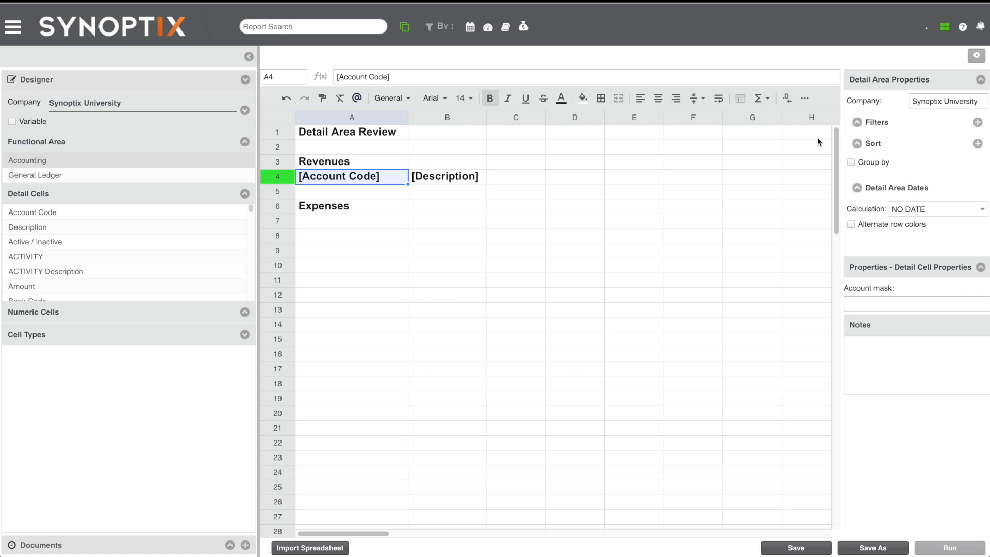
- Add an Account Code filter to the Revenues detail area in row 4 and open its criteria for editing
click(978, 124)
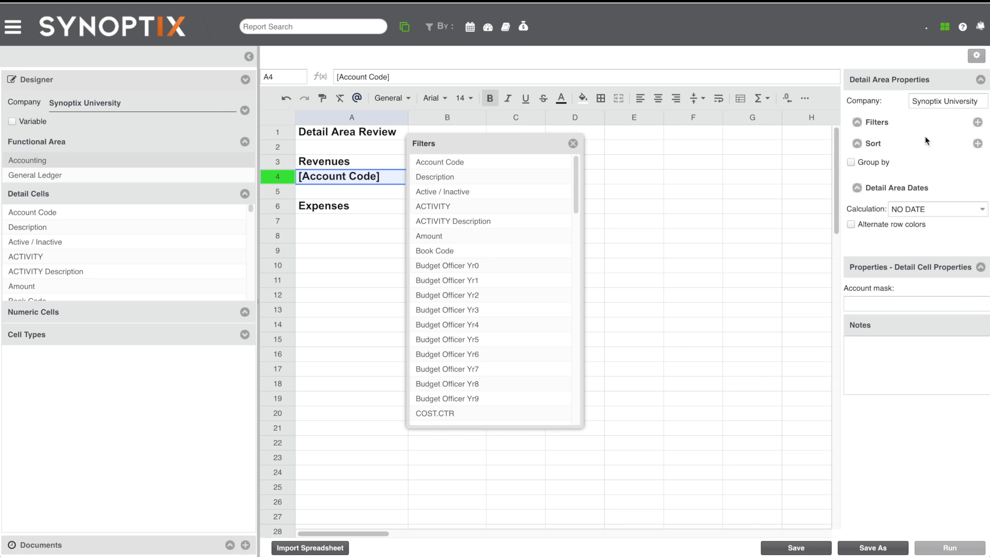
drag(489, 144, 593, 156)
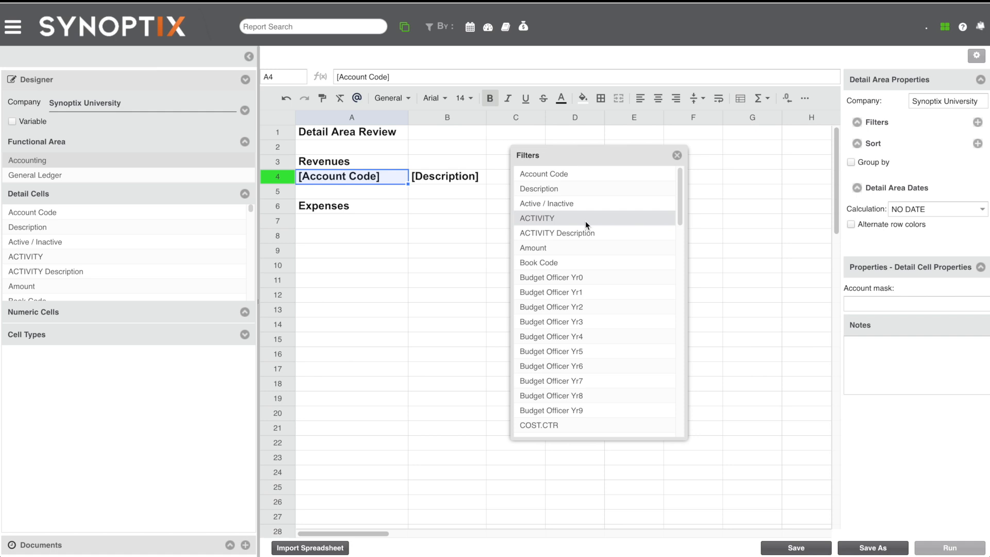
click(545, 176)
click(545, 177)
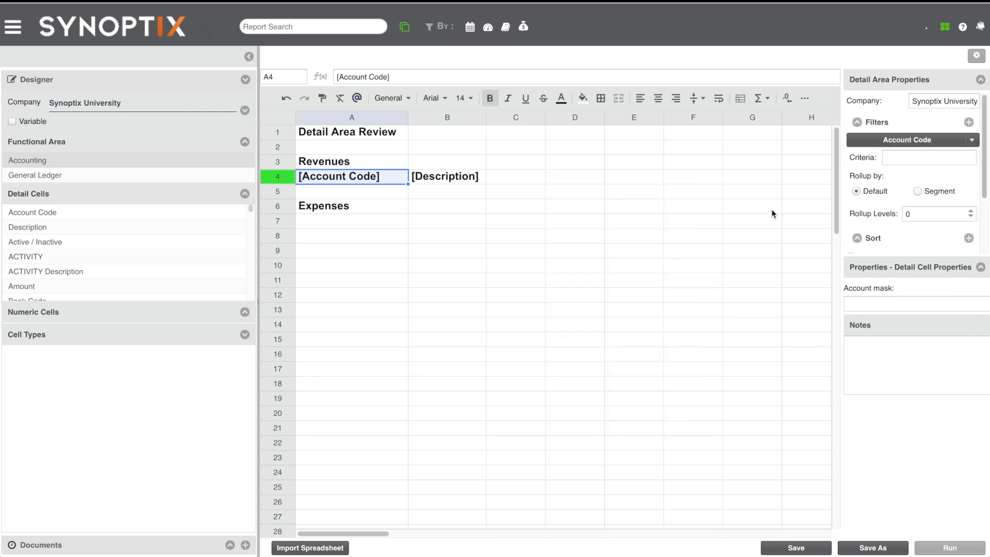
click(897, 160)
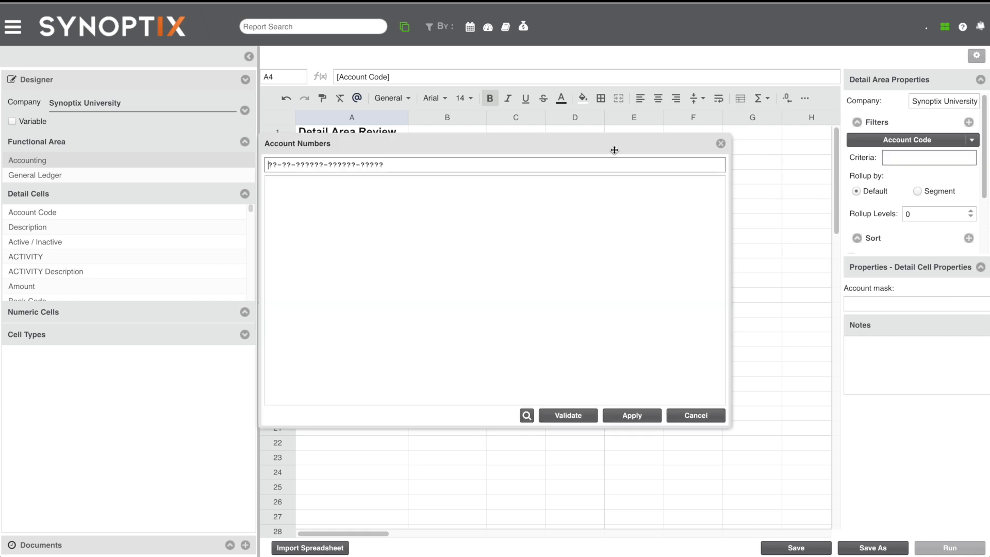
drag(612, 149, 651, 230)
key(Right)
key(Right)
key(Right)
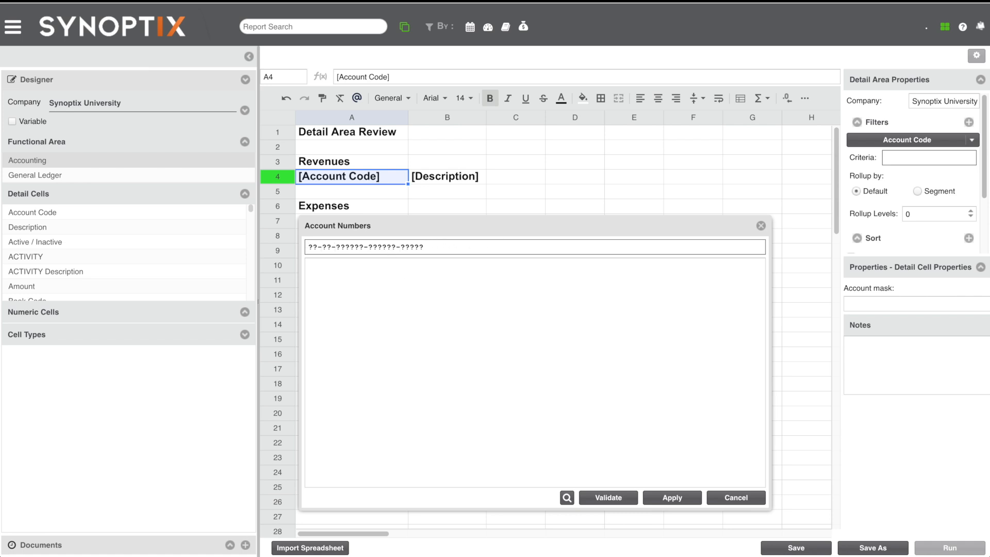
text(4)
key(BackSpace)
click(566, 497)
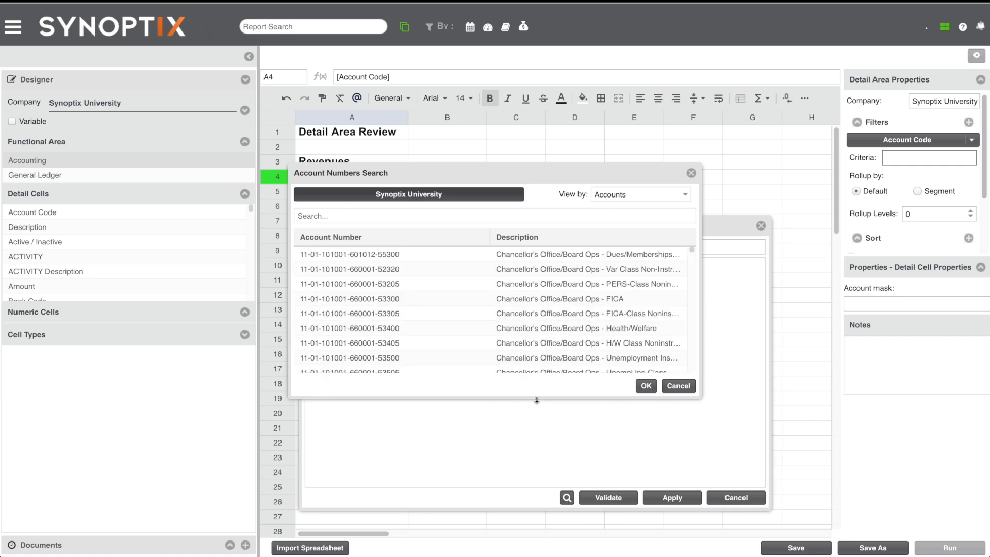
drag(536, 400, 537, 505)
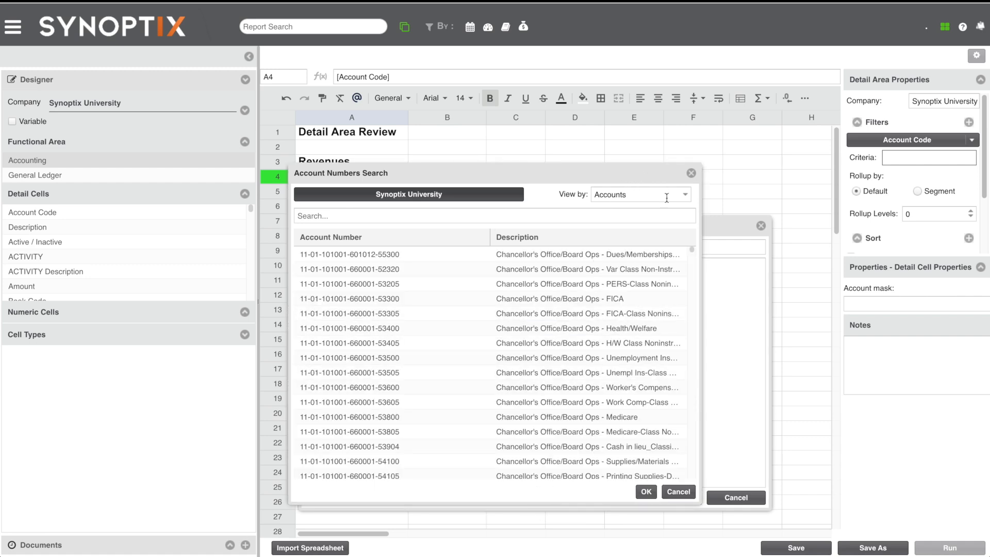
click(685, 196)
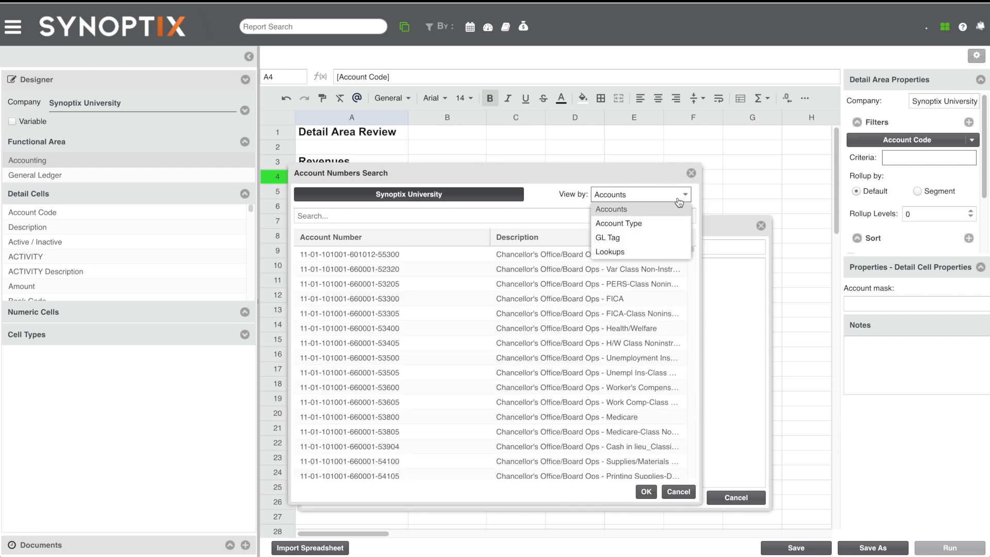
click(649, 223)
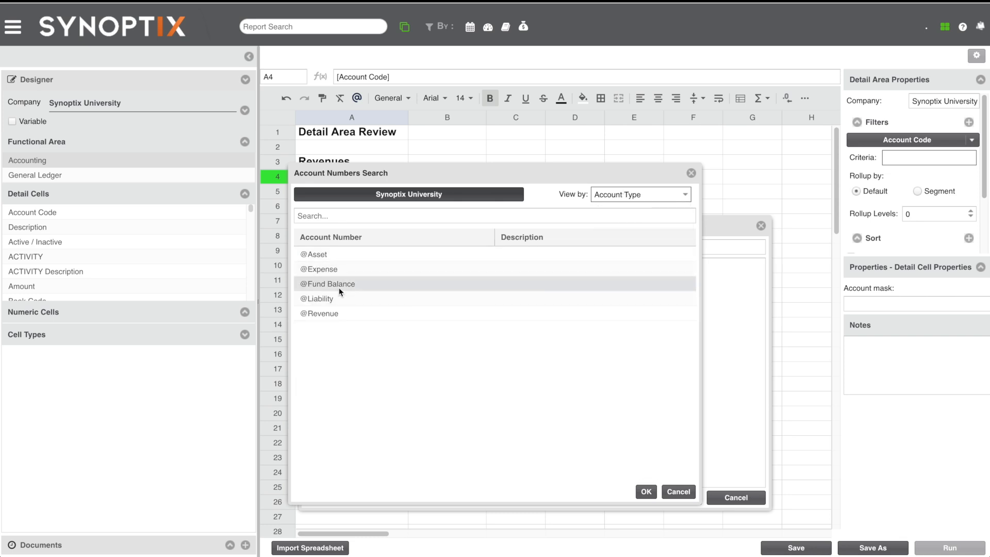
click(324, 315)
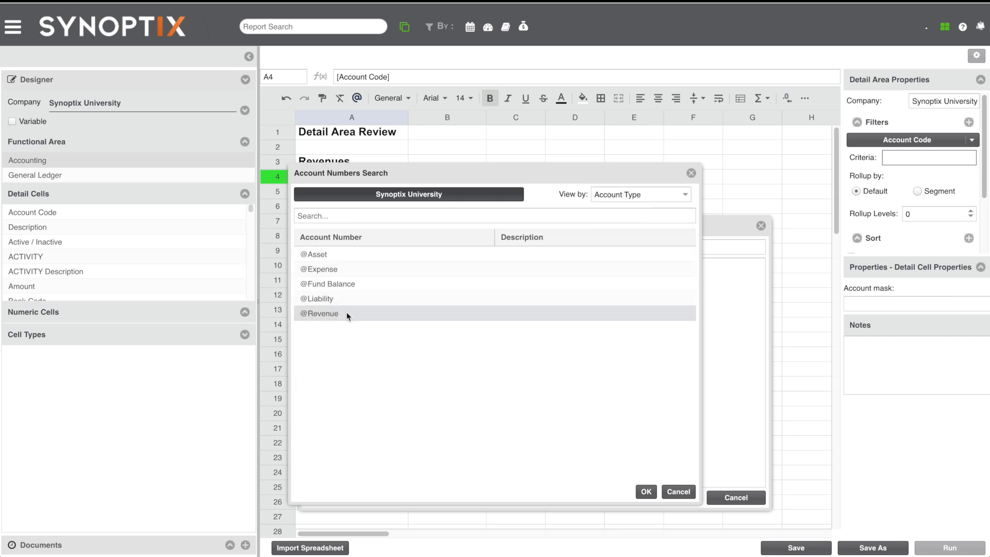
double_click(347, 315)
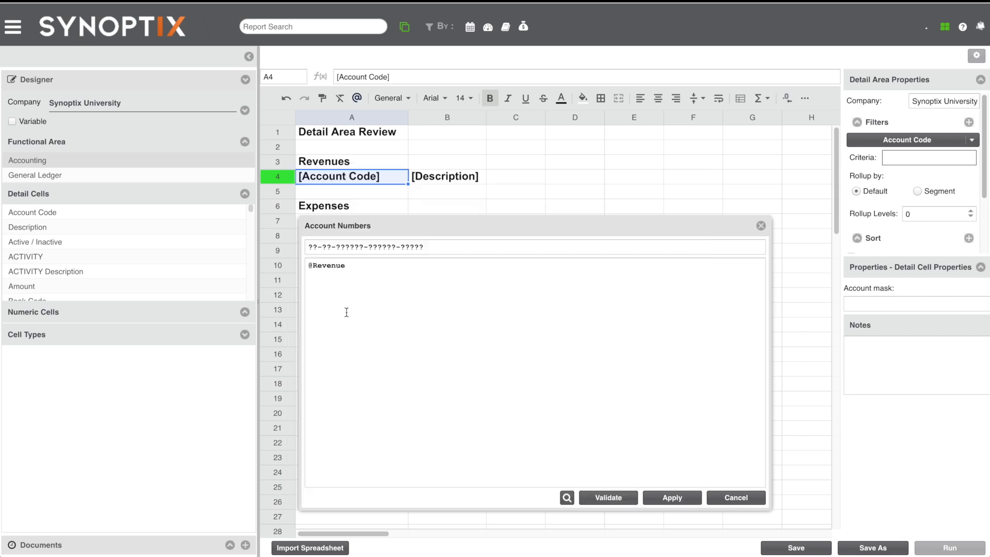
click(606, 496)
scroll(518, 278, down, 5)
scroll(518, 277, up, 5)
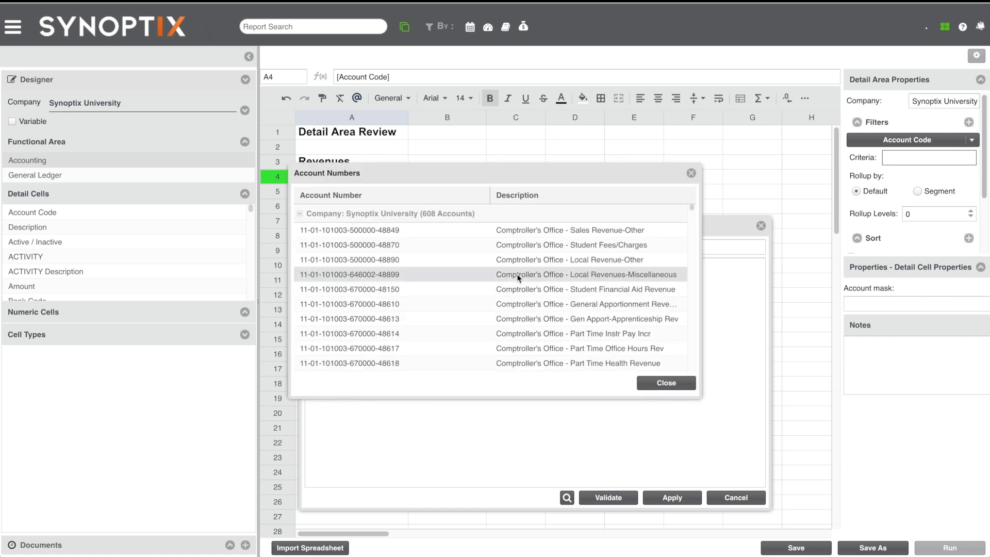
click(666, 383)
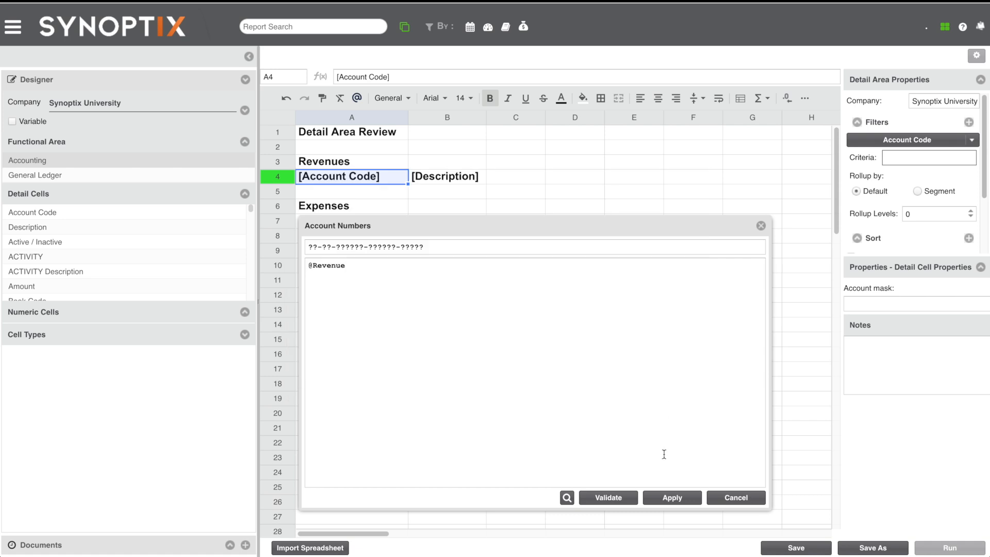
click(667, 498)
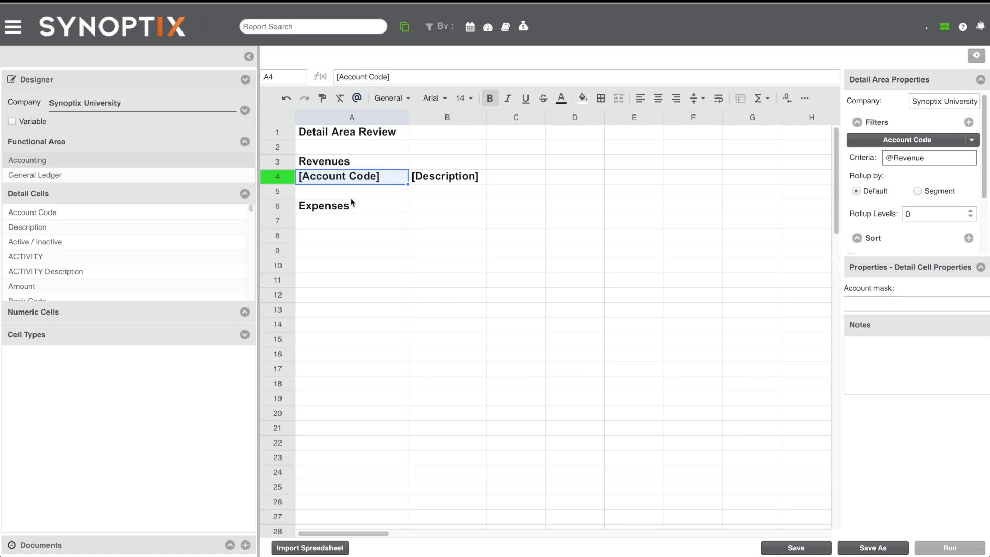
- Insert the Account Code detail cell in A7 and the Description detail cell in B7 under Expenses
click(333, 225)
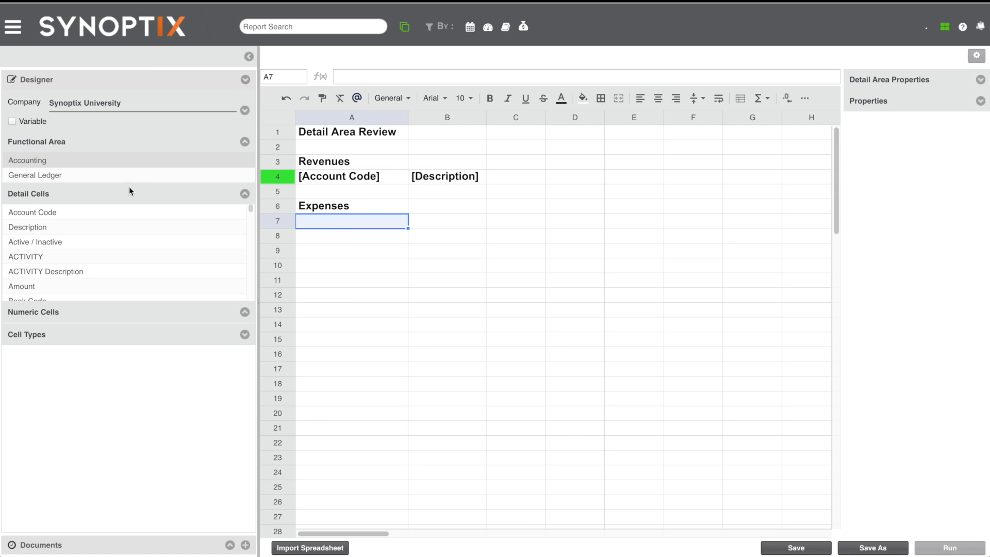
double_click(60, 213)
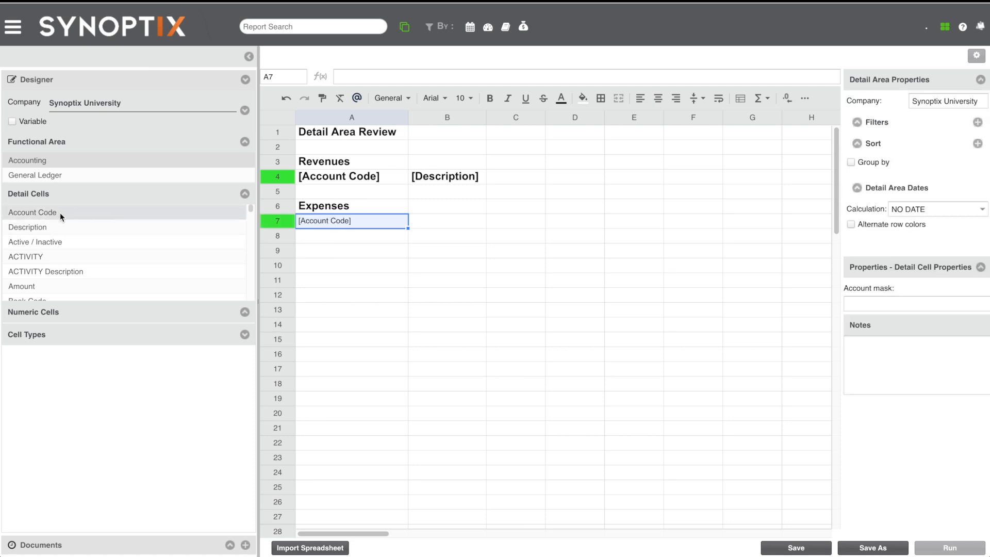
click(425, 223)
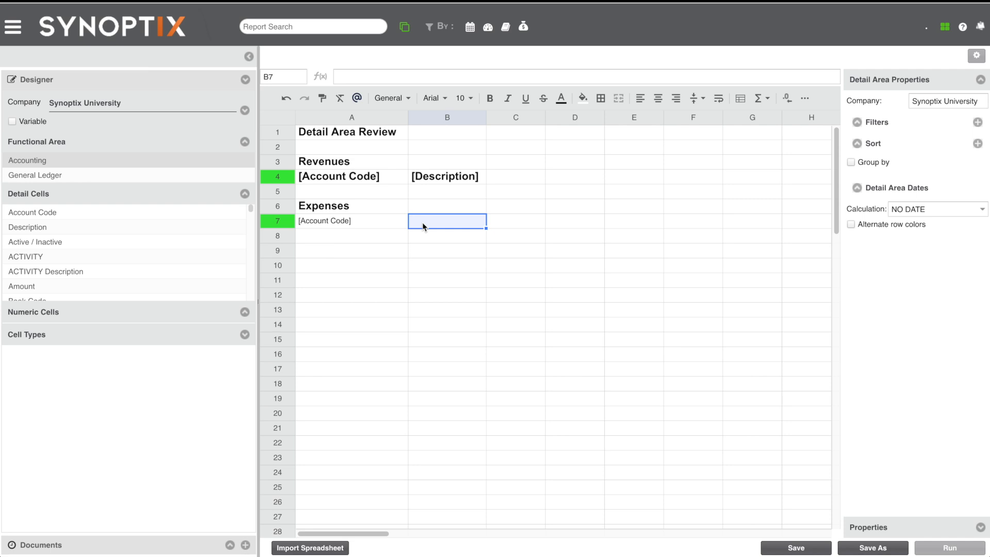
double_click(70, 228)
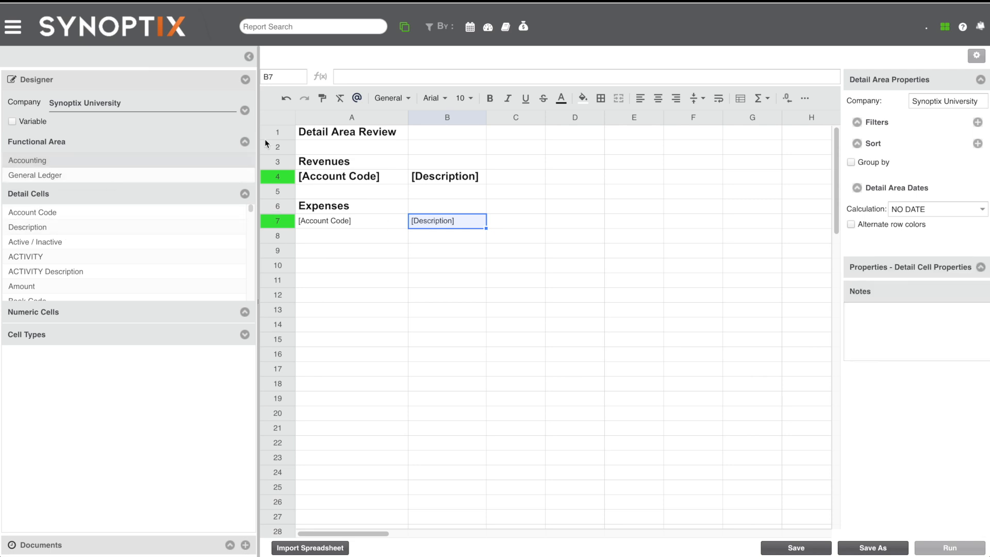
- Copy the formatting of A4 onto the Expenses detail cells A7:B7
click(344, 176)
click(322, 98)
drag(351, 222, 444, 224)
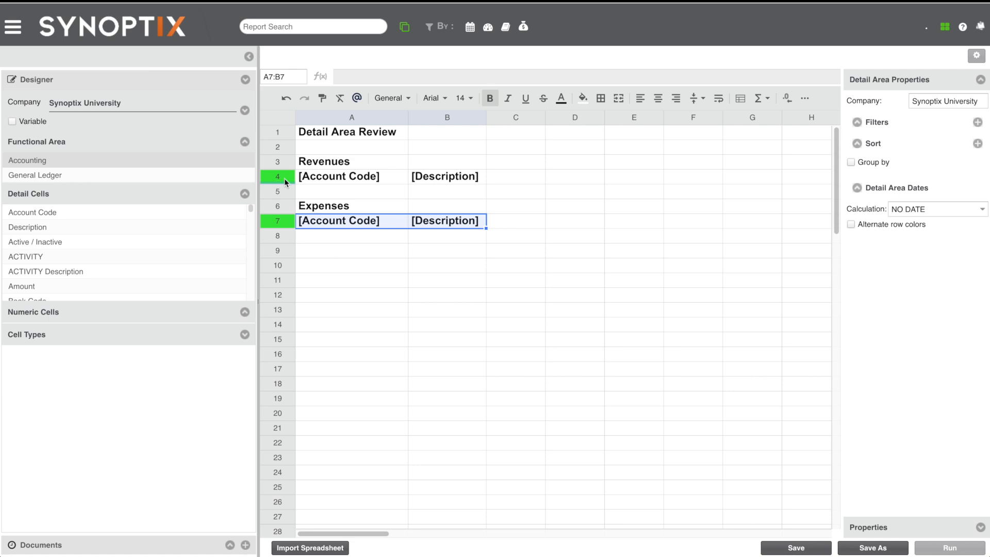
- Check the Revenues row's filter and add an Account Code filter to the Expenses detail area in row 7
click(389, 175)
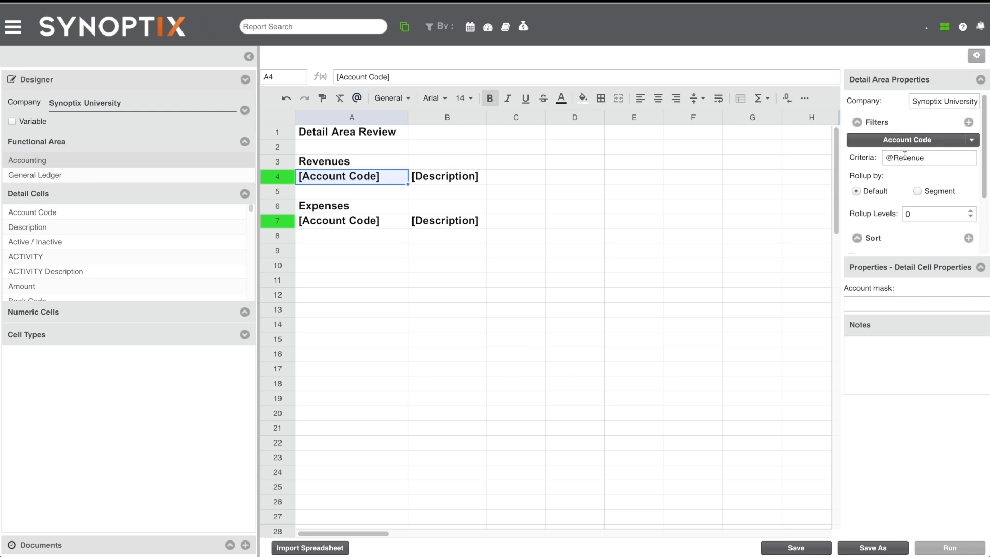
click(389, 221)
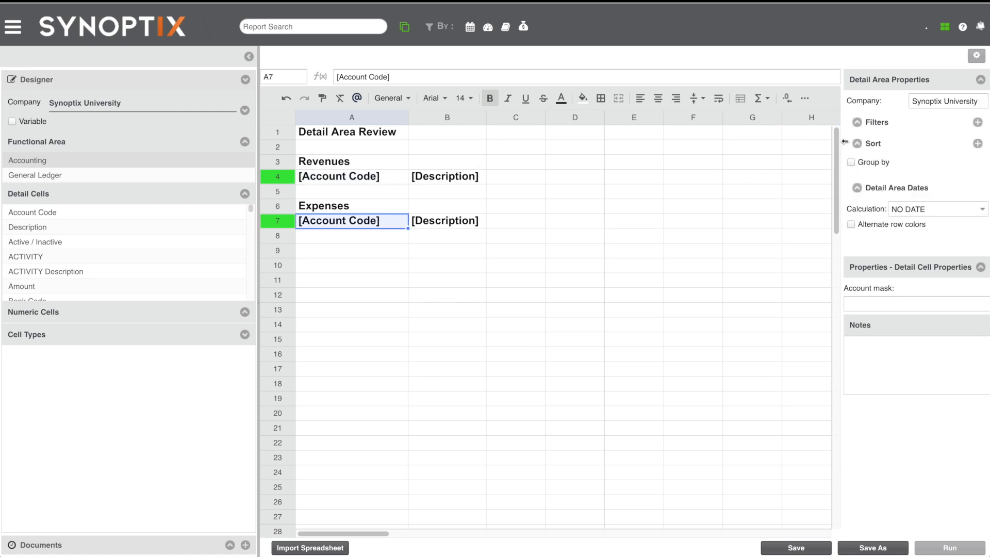
click(979, 123)
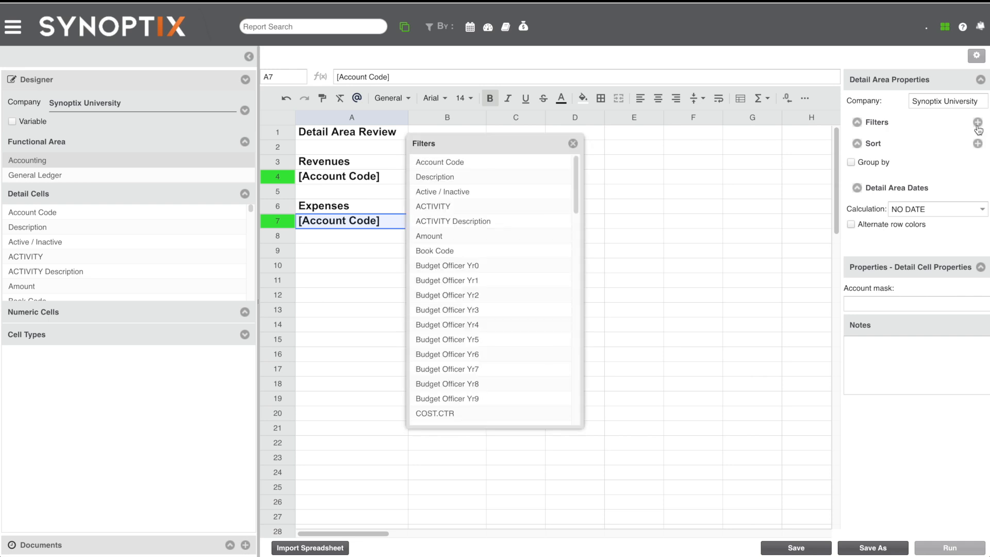
drag(508, 146, 630, 191)
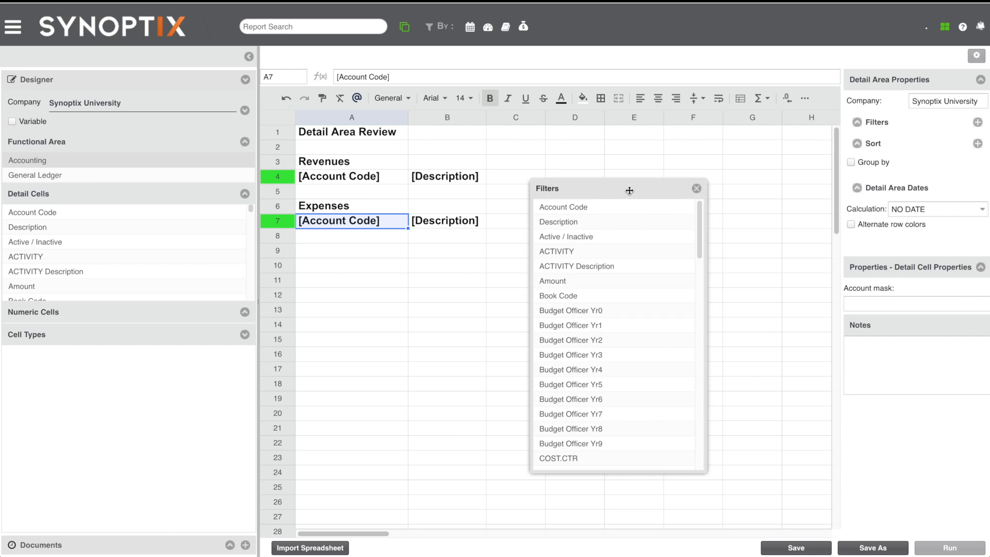
click(581, 208)
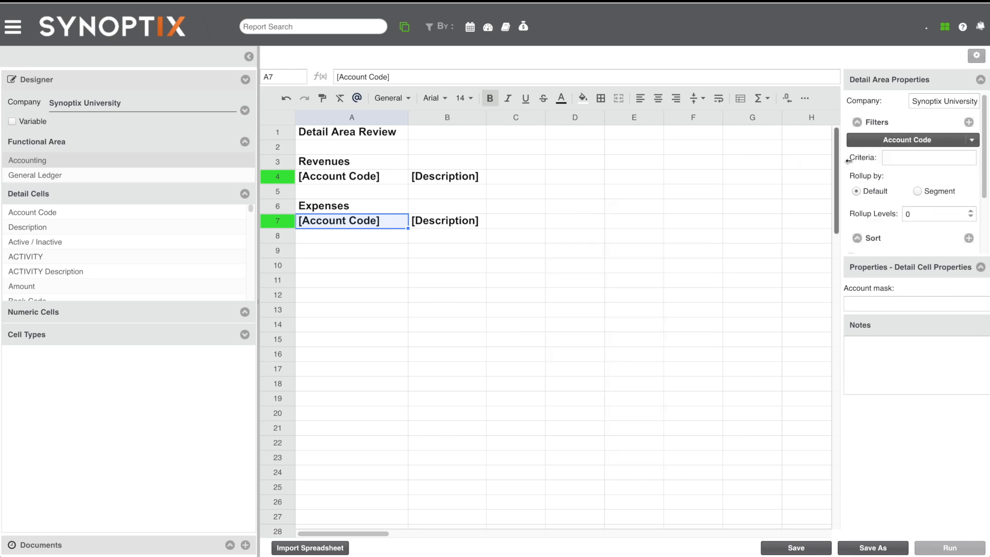
click(896, 162)
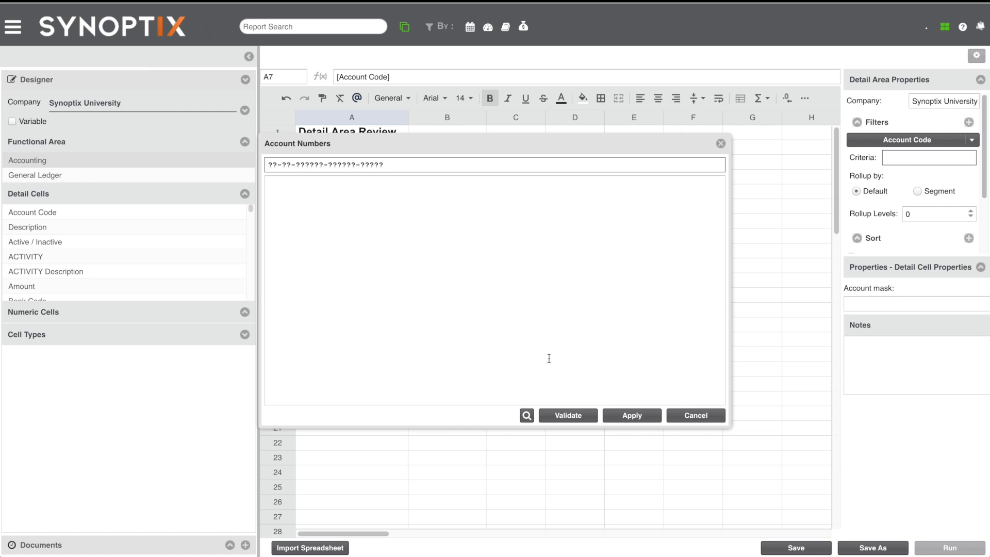
click(527, 416)
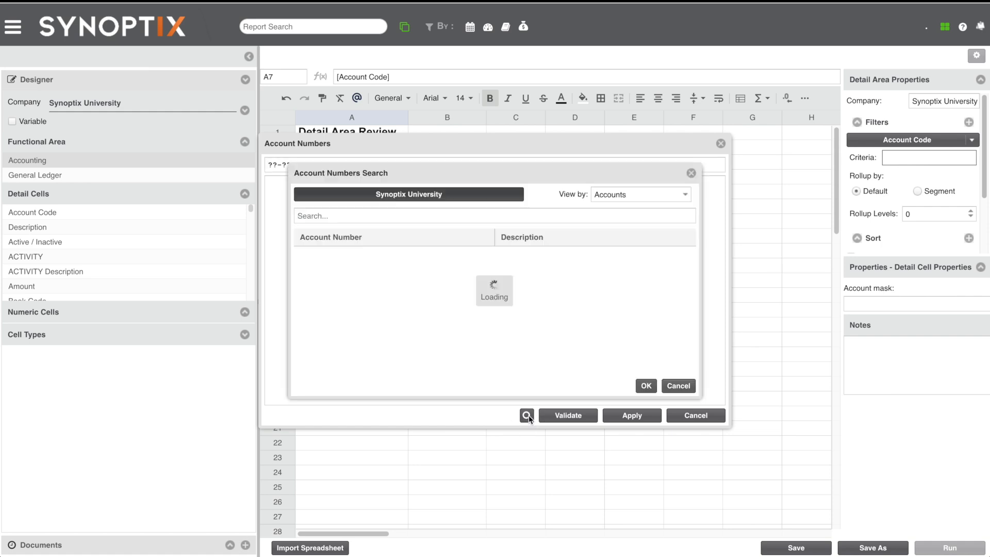
click(677, 194)
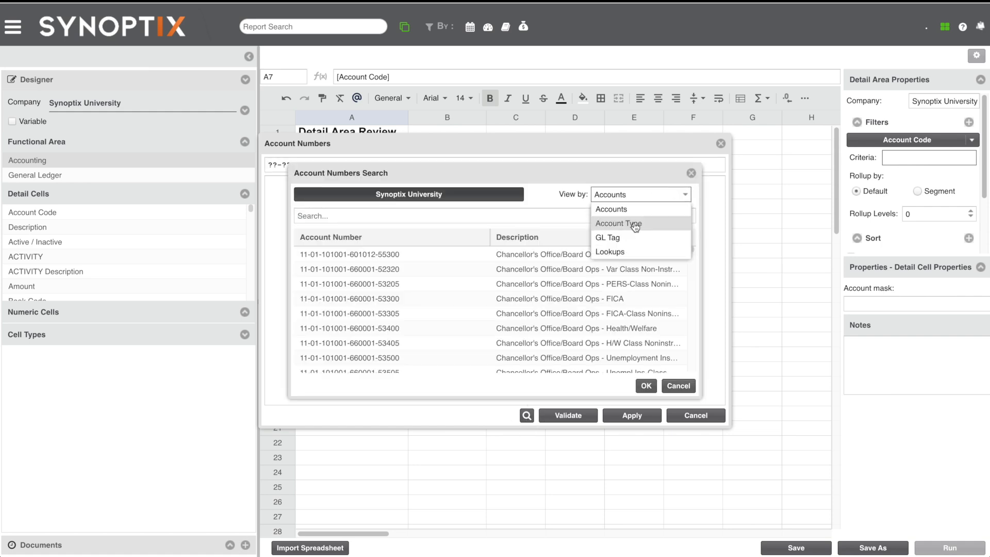
click(618, 223)
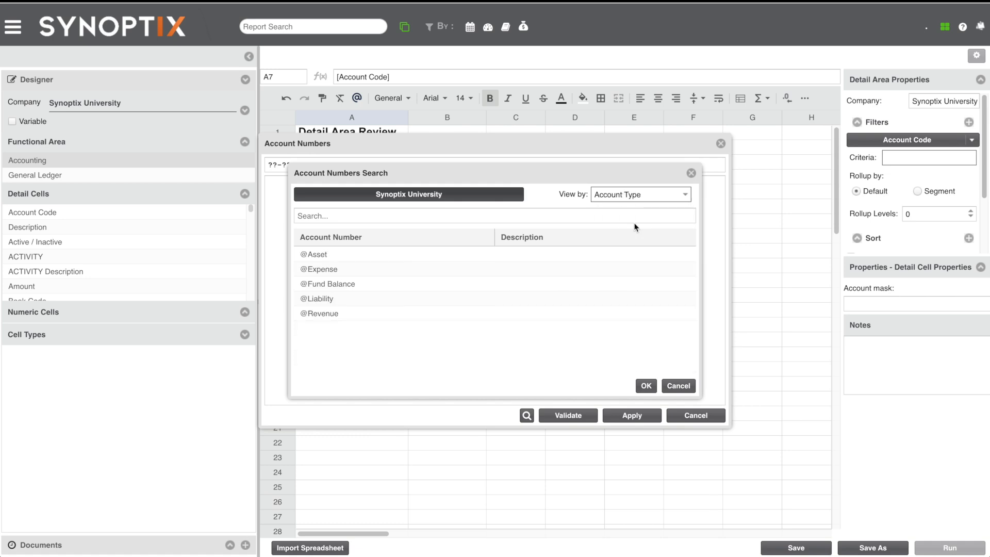
double_click(344, 270)
click(568, 418)
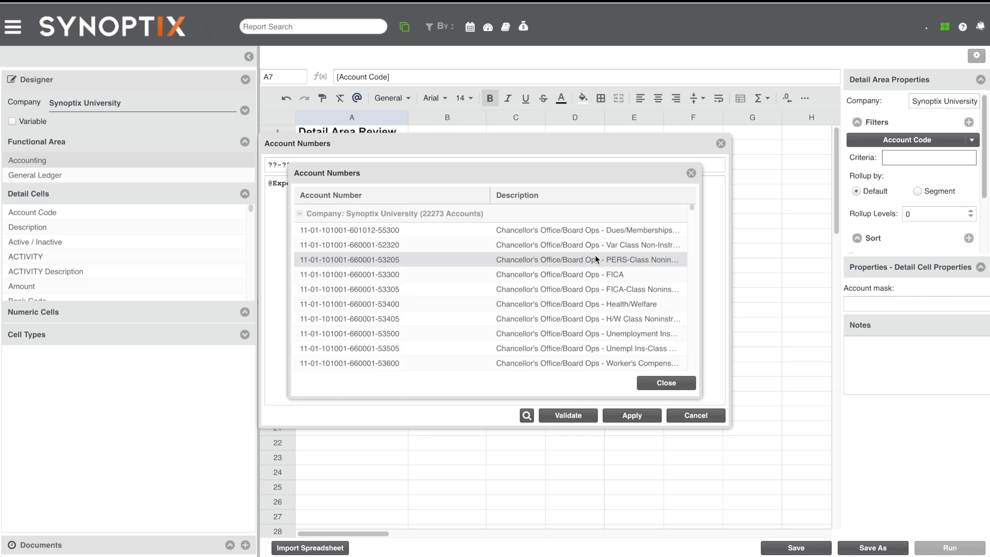
scroll(595, 255, down, 5)
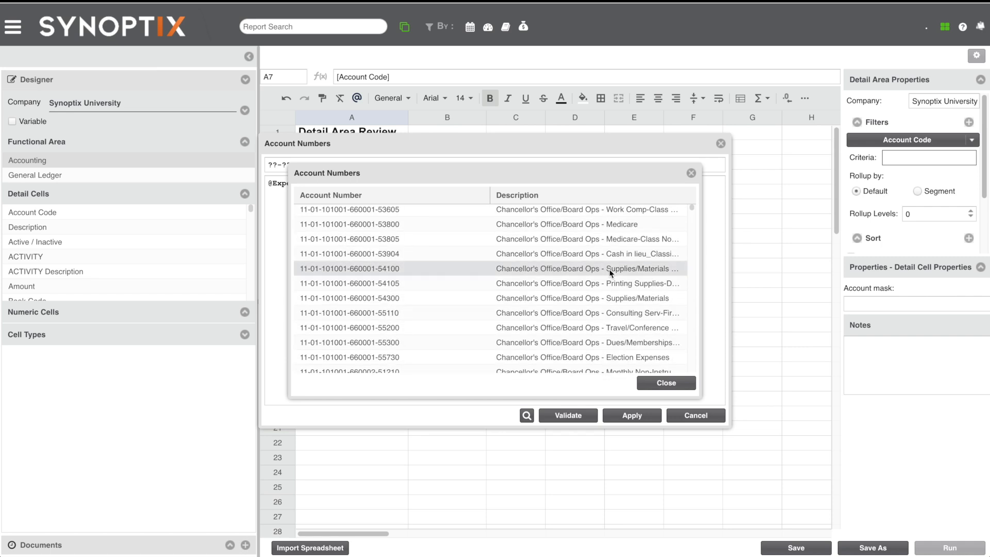
click(670, 382)
click(641, 415)
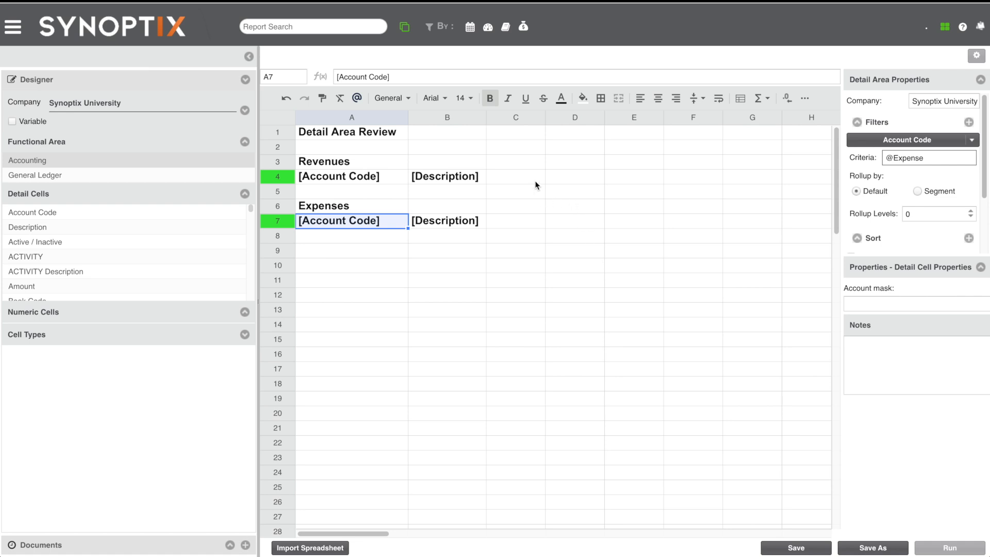
- Save the report under the name Detail Area Review
click(521, 179)
click(515, 226)
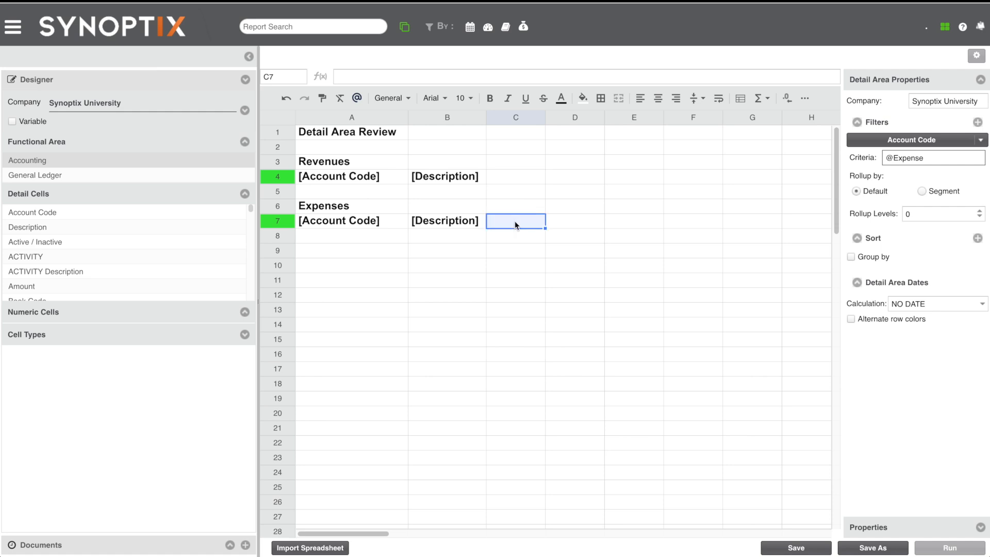
click(788, 548)
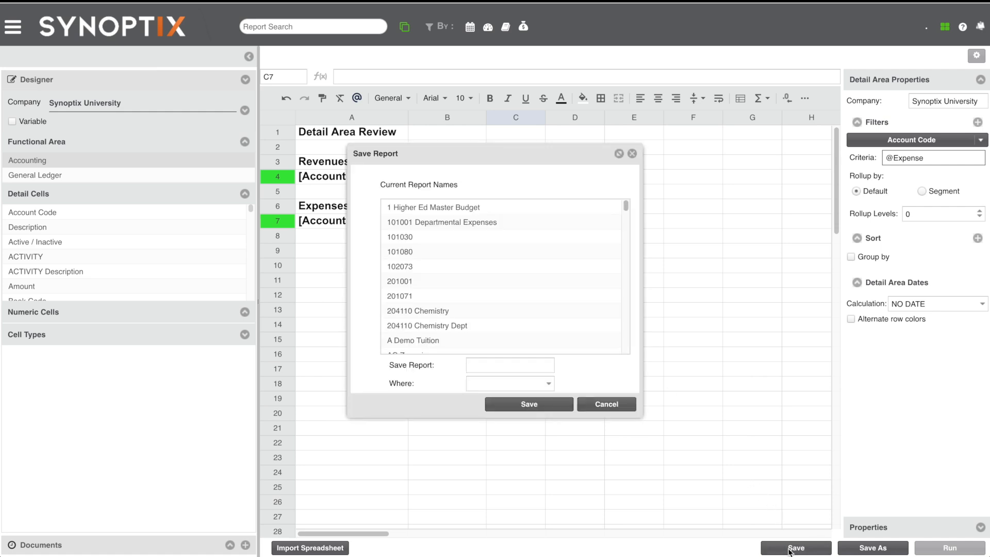
click(537, 366)
text(Detail Area)
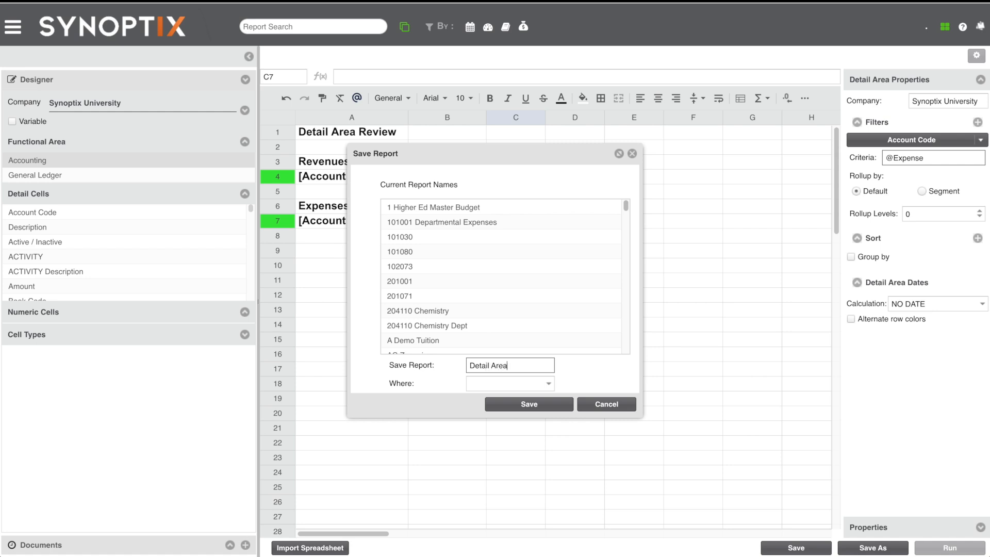
text( Review)
click(544, 405)
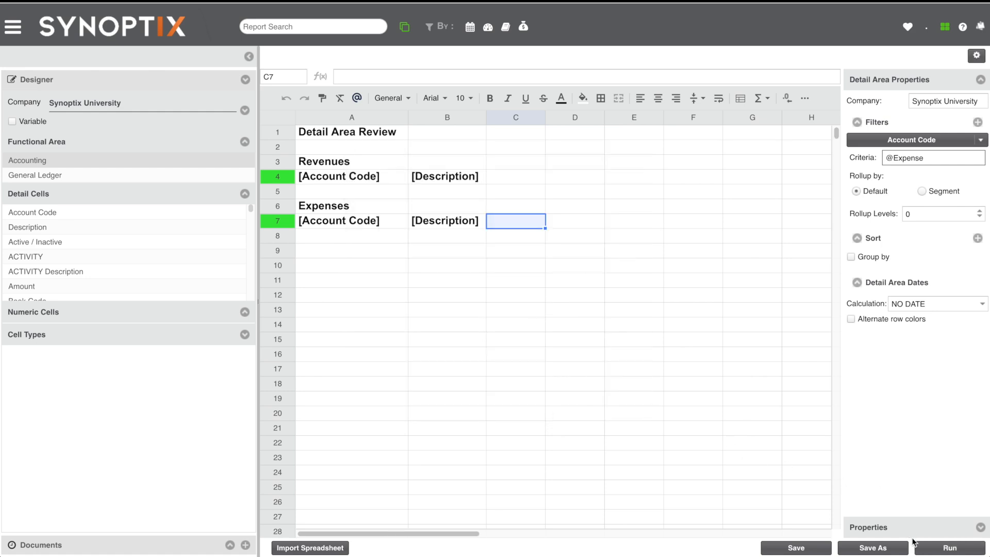
- Run the Detail Area Review report for the report date 05-31-2009 with the document list collapsed
click(928, 548)
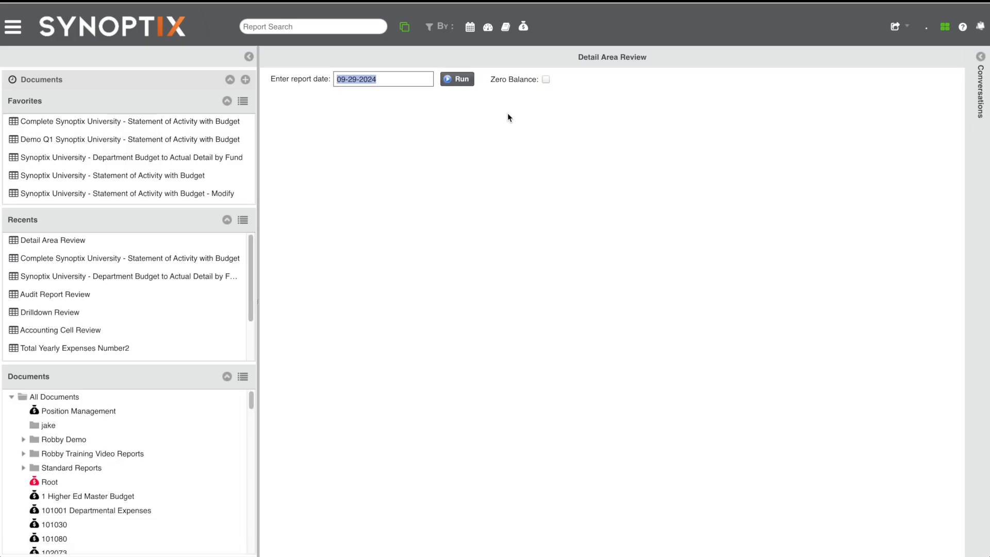
click(248, 56)
text(053109)
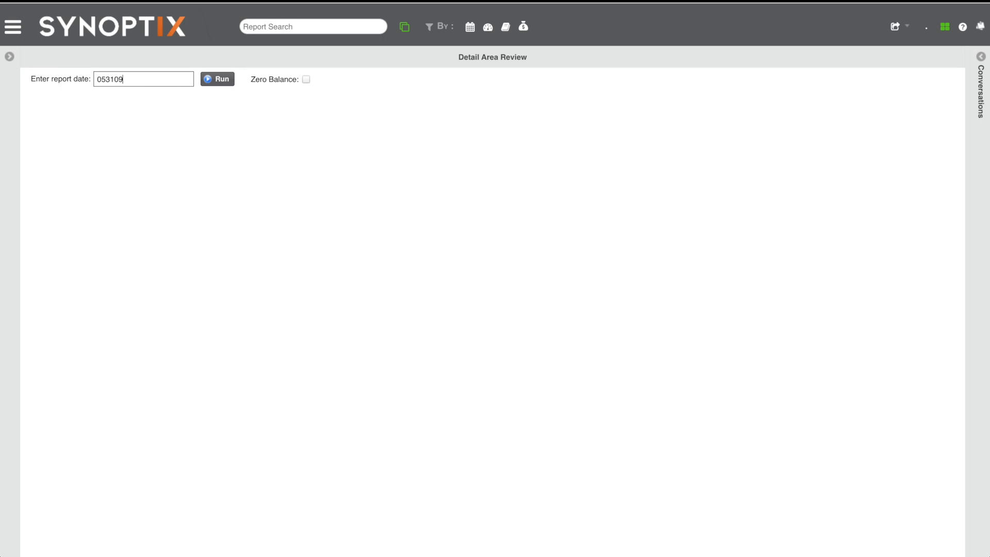
key(Return)
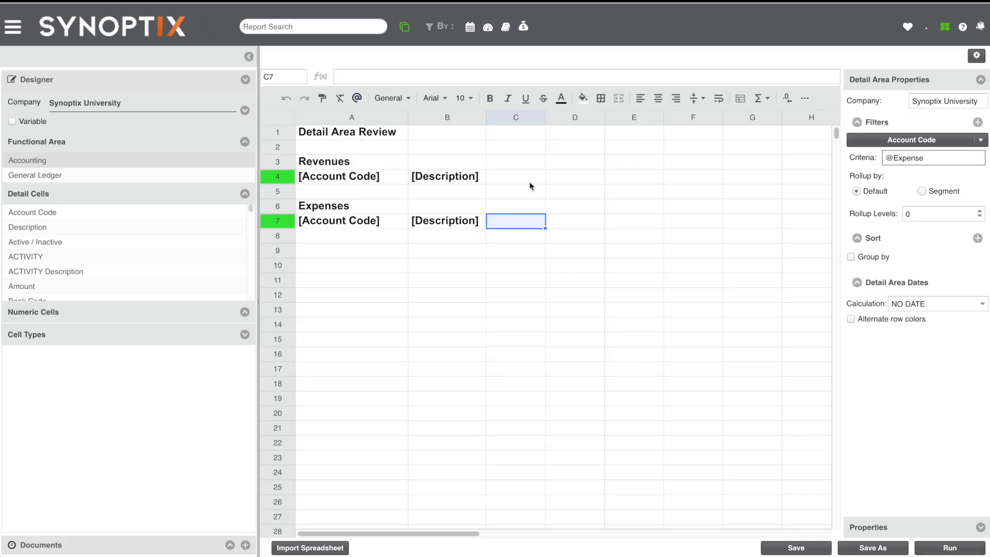
click(519, 226)
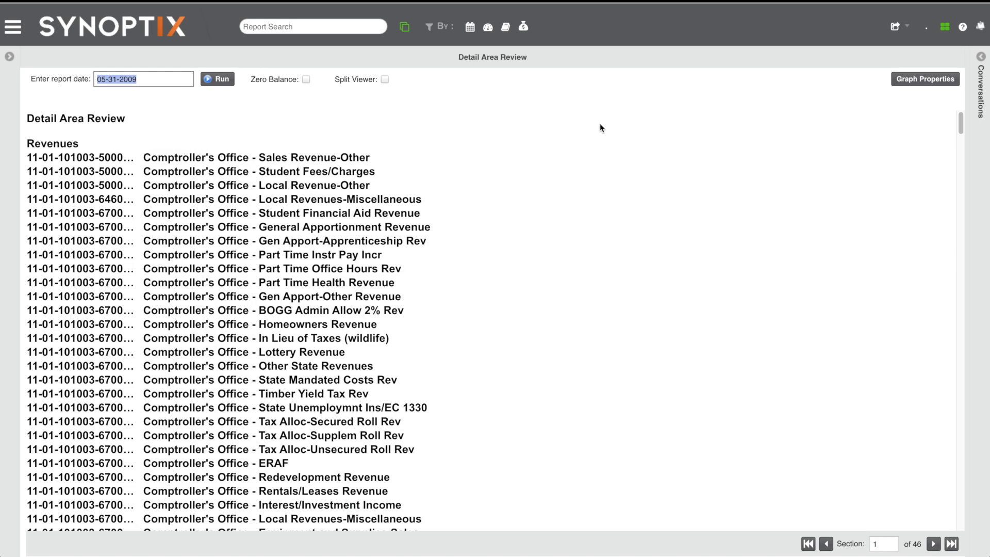
- Widen the account code column in the report output to fit the full codes and look through the Revenues accounts
mouse_move(211, 105)
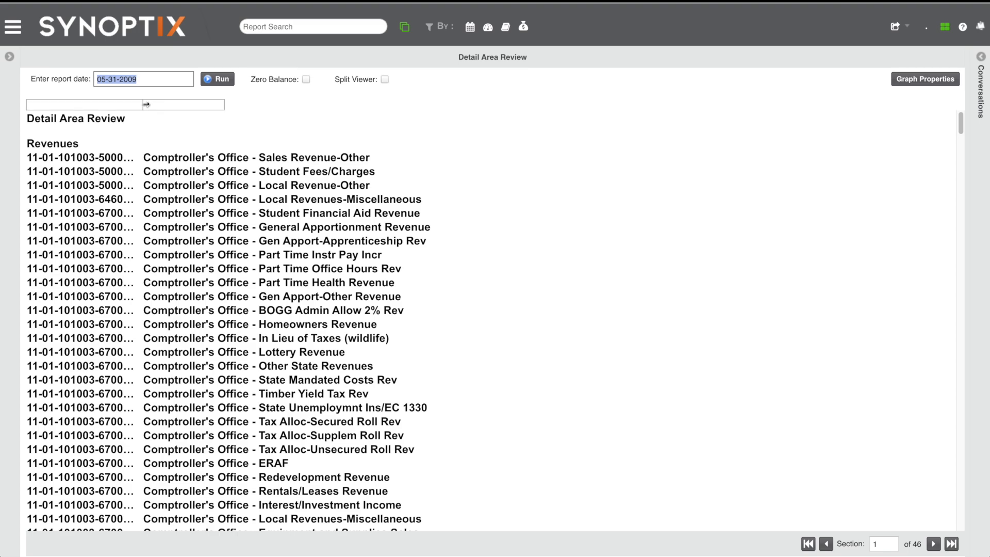
drag(143, 104, 214, 104)
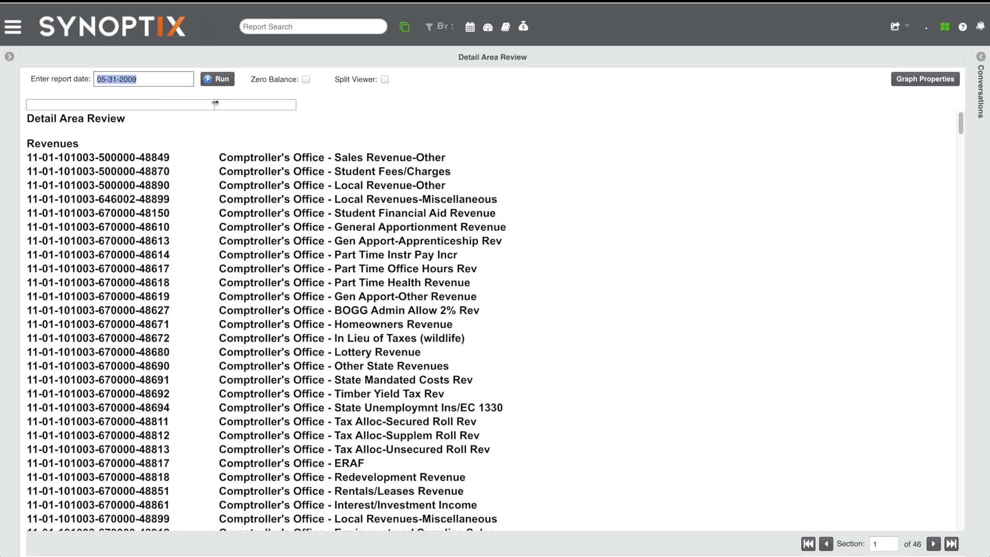
scroll(224, 195, down, 3)
scroll(224, 196, down, 20)
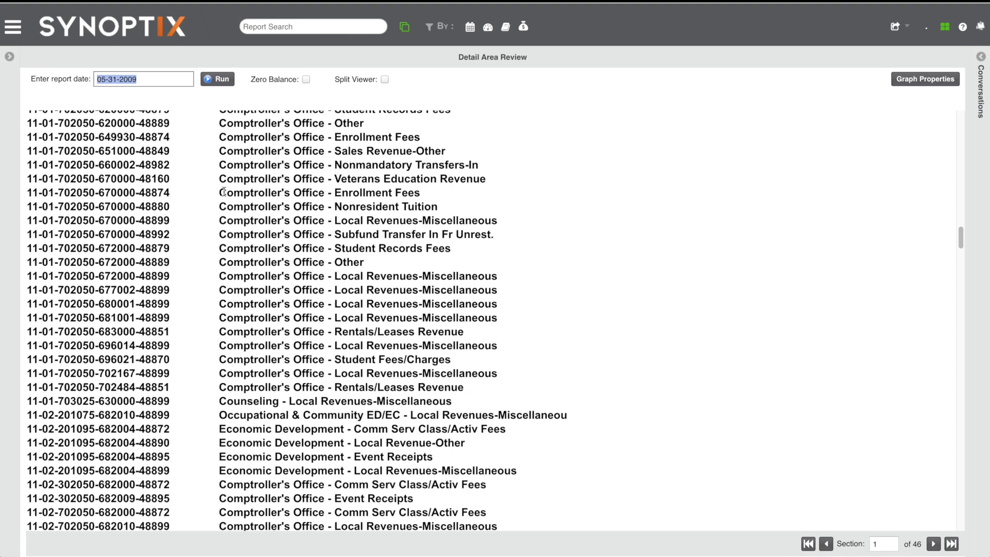